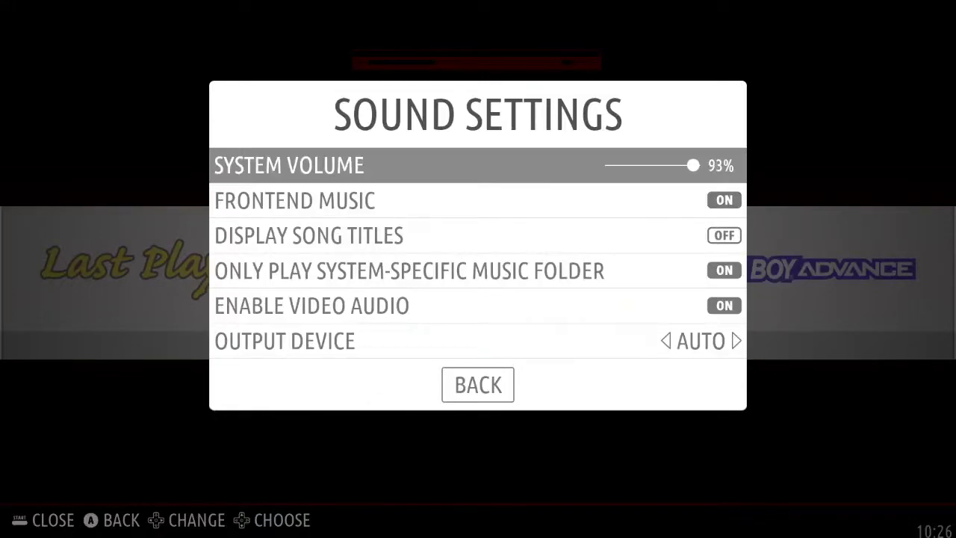
Choose HDMI0 as Batocera's sound output device and leave Sound Settings.
{"action": "key", "text": "Down"}
{"action": "key", "text": "Down"}
{"action": "key", "text": "Return"}
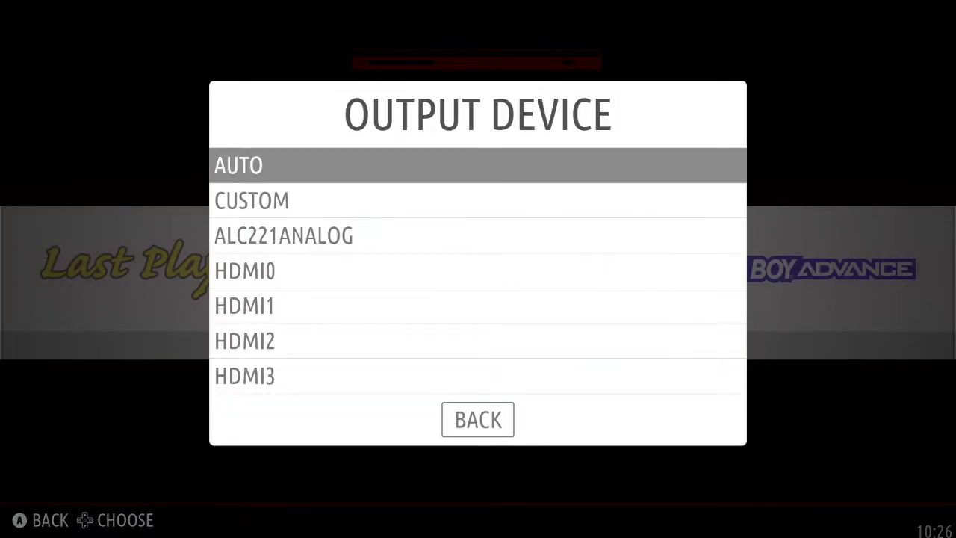
{"action": "key", "text": "Down"}
{"action": "key", "text": "Down"}
{"action": "key", "text": "Down"}
{"action": "key", "text": "Down"}
{"action": "key", "text": "Up"}
{"action": "key", "text": "Return"}
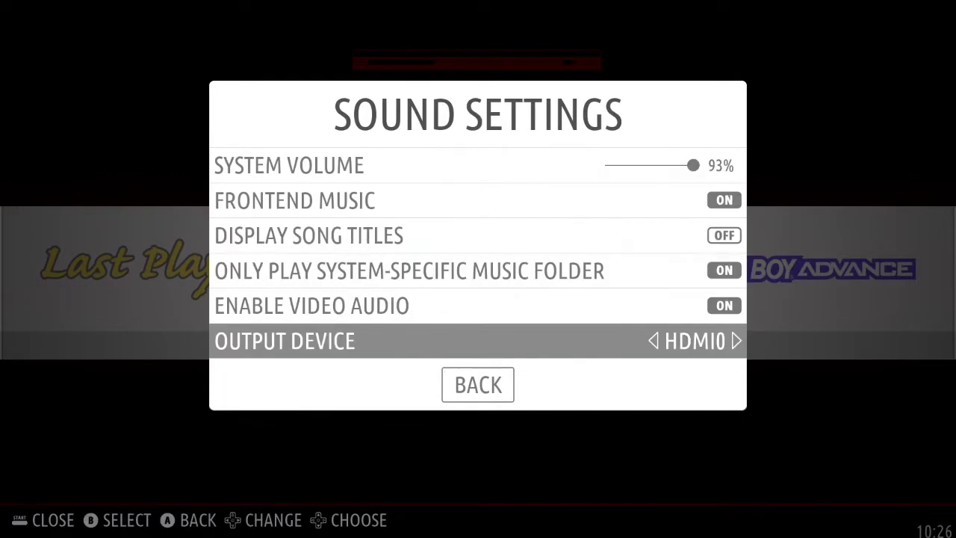
{"action": "key", "text": "Down"}
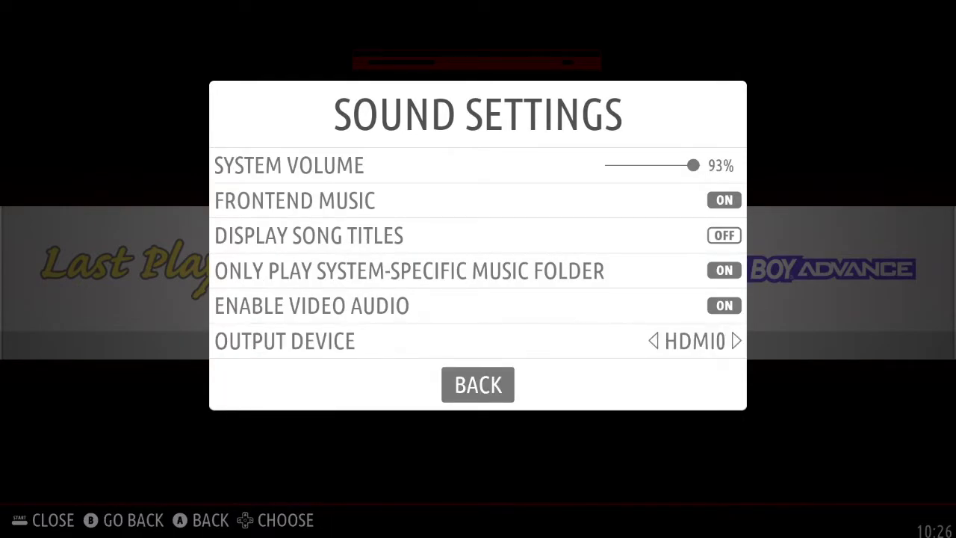
{"action": "key", "text": "Return"}
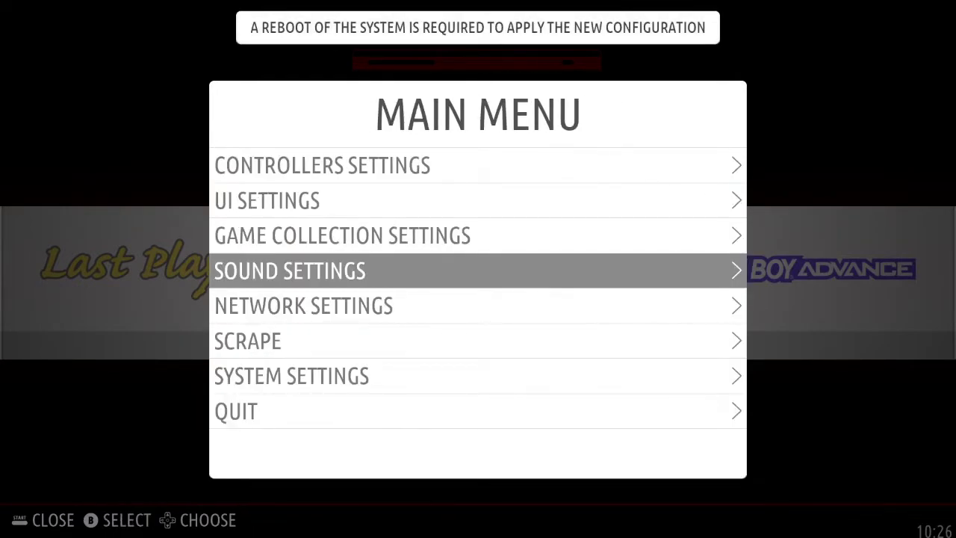
{"action": "key", "text": "Up"}
{"action": "key", "text": "Up"}
{"action": "key", "text": "Up"}
{"action": "key", "text": "Up"}
{"action": "key", "text": "Up"}
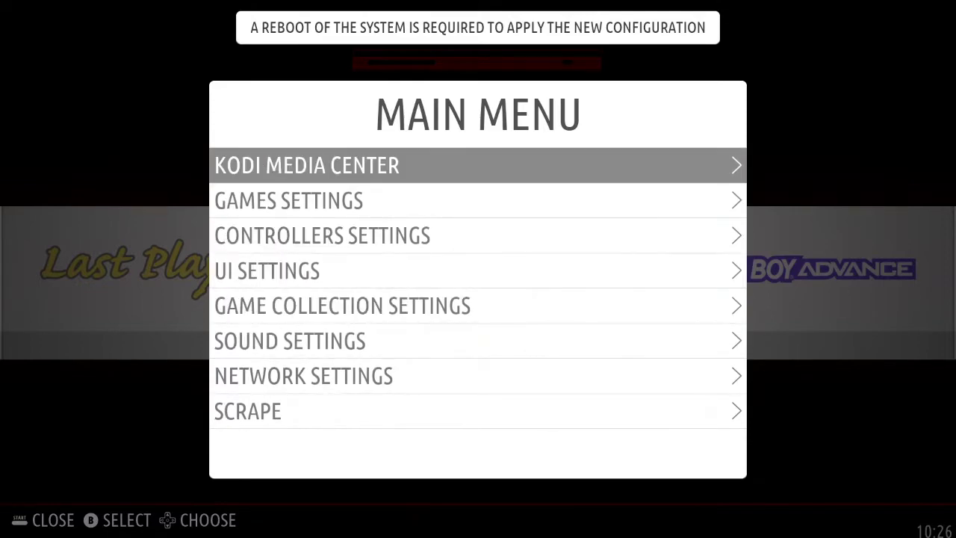
Launch Kodi Media Center and go to its System settings.
{"action": "key", "text": "Return"}
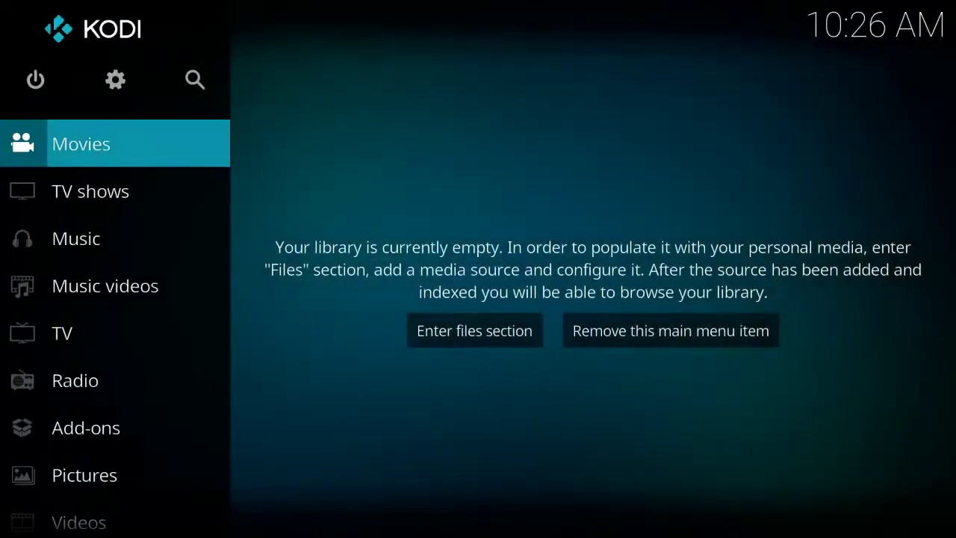
{"action": "key", "text": "Up"}
{"action": "key", "text": "Right"}
{"action": "key", "text": "Return"}
{"action": "key", "text": "Down"}
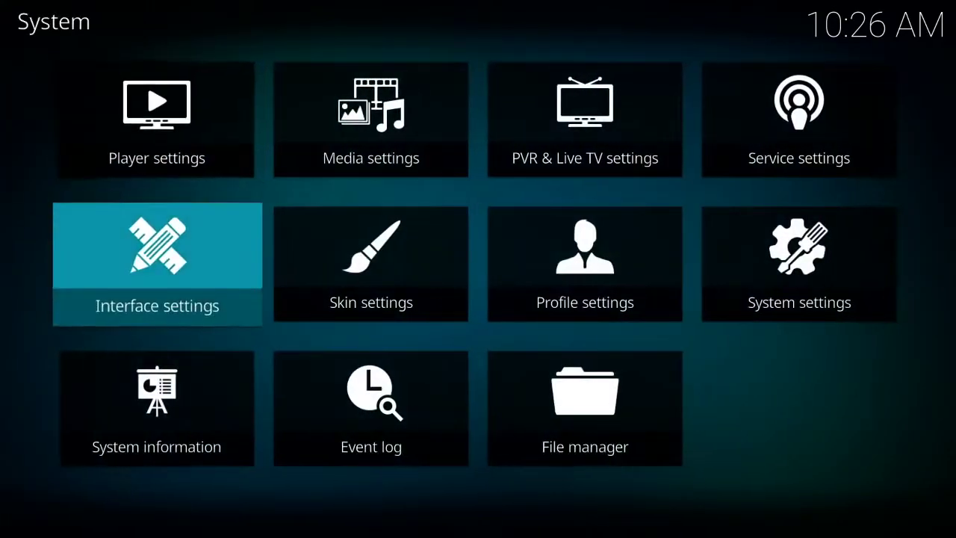
{"action": "key", "text": "Right"}
{"action": "key", "text": "Right"}
{"action": "key", "text": "Right"}
{"action": "key", "text": "Return"}
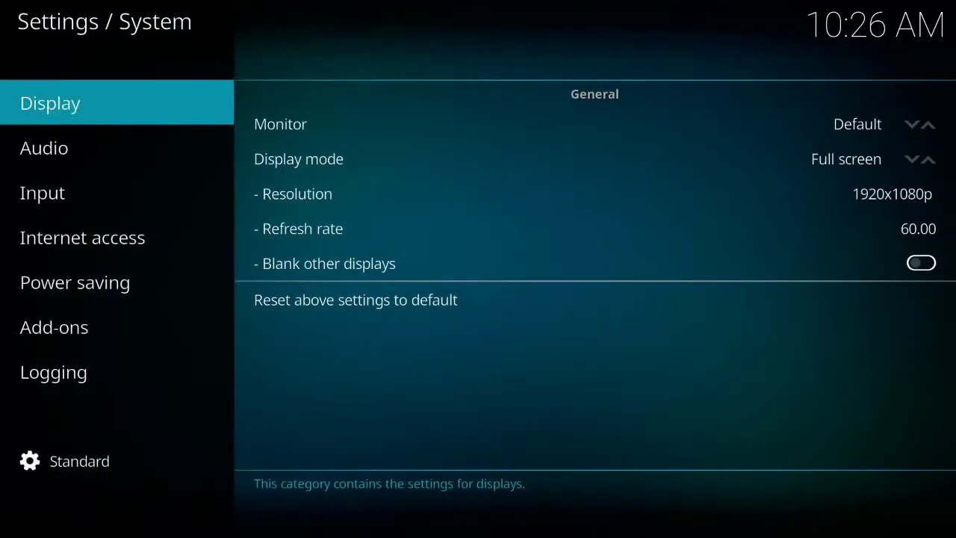
Set Kodi's audio output device to HDA NVidia, ITE EZCAP28X on HDMI #2.
{"action": "key", "text": "Down"}
{"action": "key", "text": "Right"}
{"action": "key", "text": "Return"}
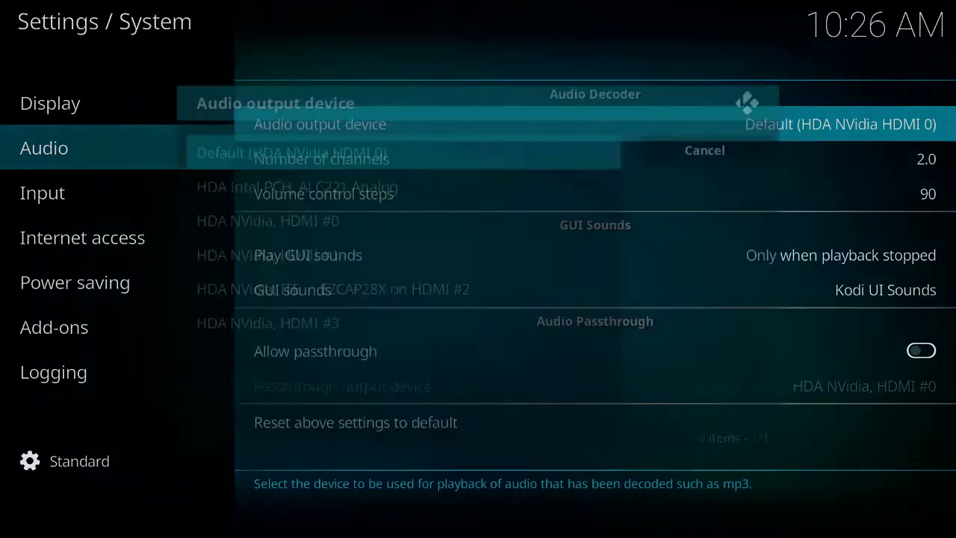
{"action": "key", "text": "Down"}
{"action": "key", "text": "Down"}
{"action": "key", "text": "Down"}
{"action": "key", "text": "Down"}
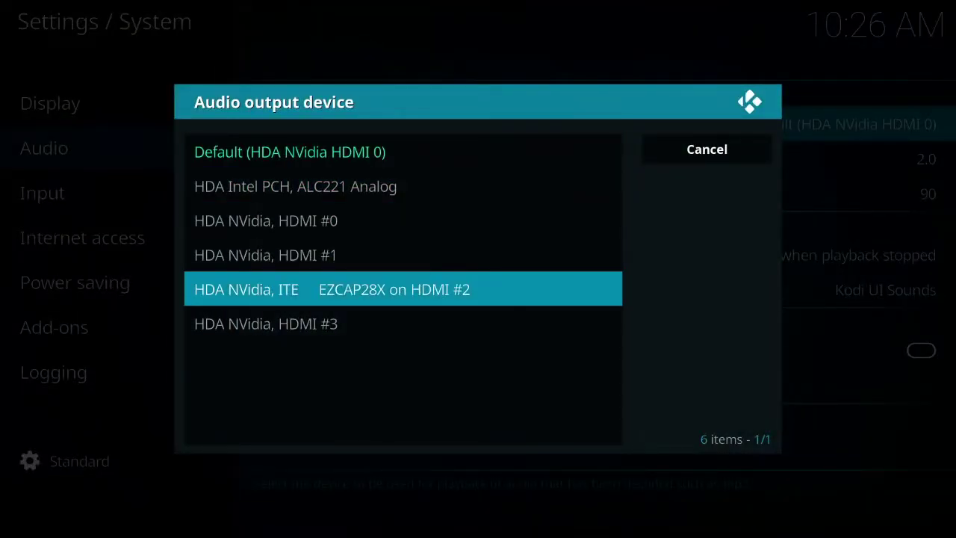
{"action": "key", "text": "Return"}
{"action": "key", "text": "Down"}
{"action": "key", "text": "Down"}
{"action": "key", "text": "Down"}
Return to the Kodi home screen and bring up the power options.
{"action": "key", "text": "Up"}
{"action": "key", "text": "Up"}
{"action": "key", "text": "Up"}
{"action": "key", "text": "Up"}
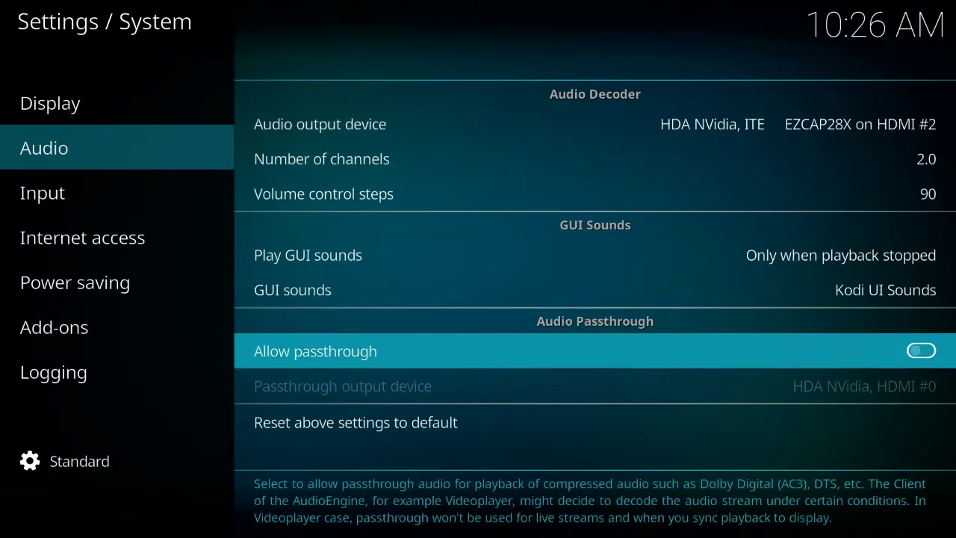
{"action": "key", "text": "Left"}
{"action": "key", "text": "Up"}
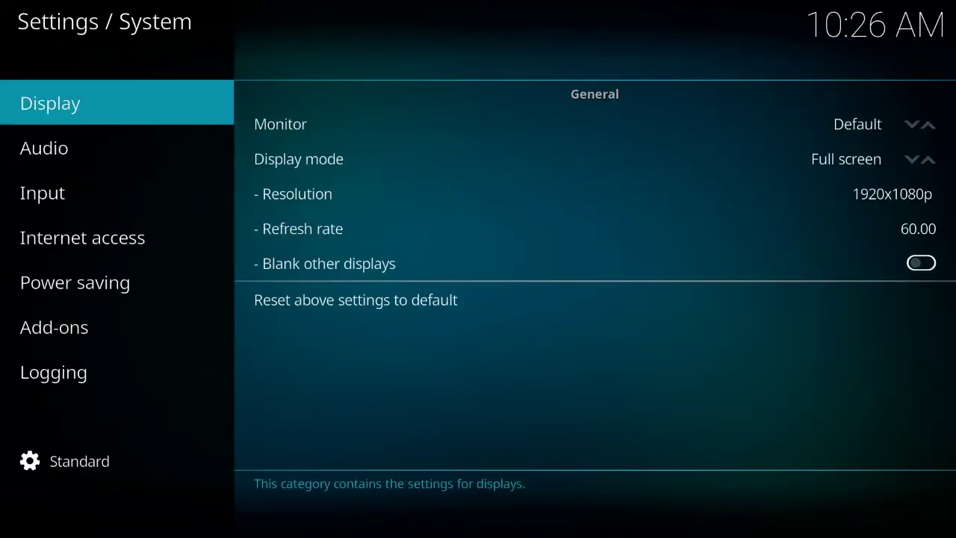
{"action": "key", "text": "Escape"}
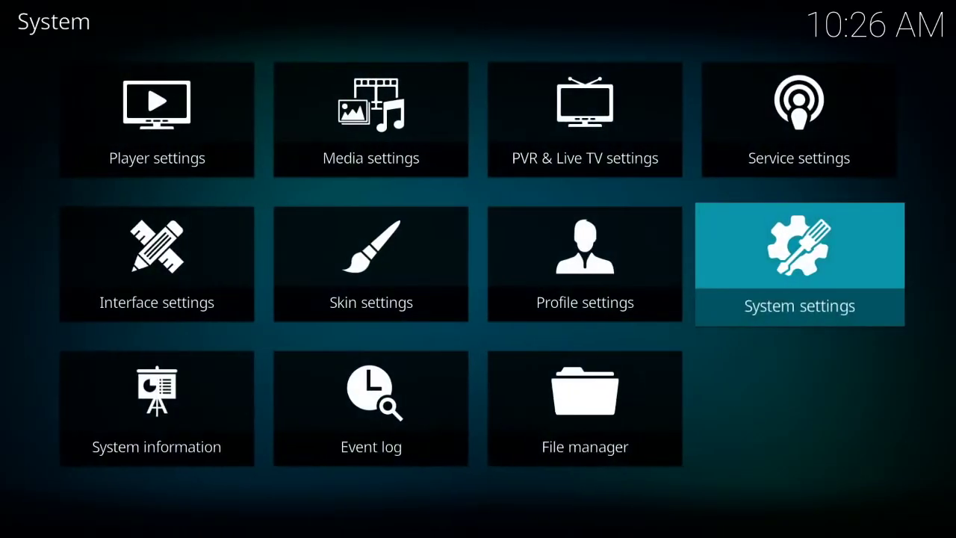
{"action": "key", "text": "Escape"}
{"action": "key", "text": "Left"}
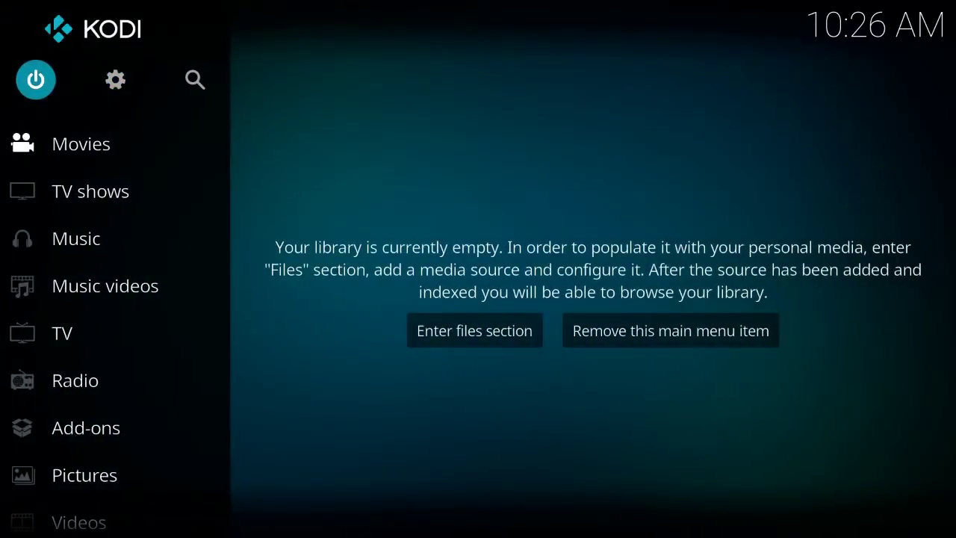
{"action": "key", "text": "Return"}
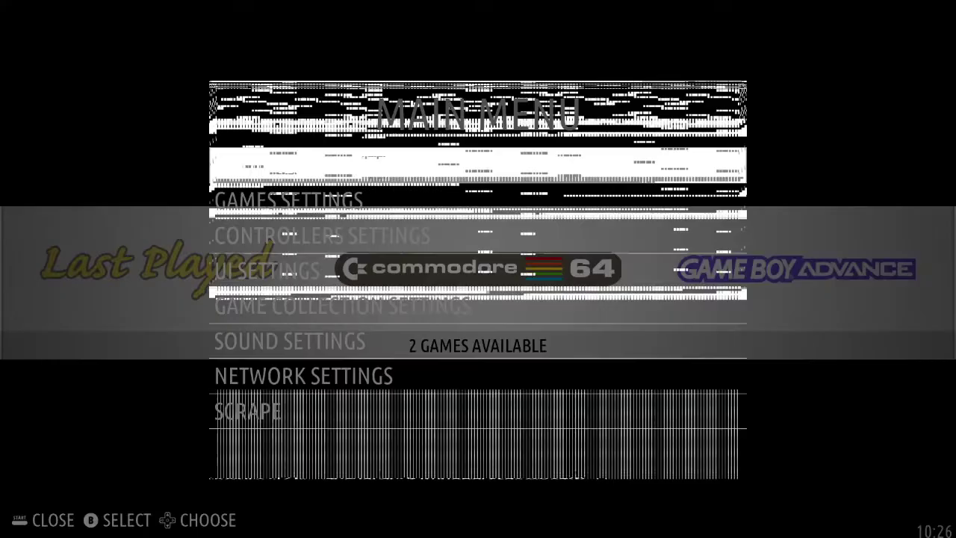
Browse the Main Menu down to UI Settings, then close it to the systems carousel.
{"action": "key", "text": "Down"}
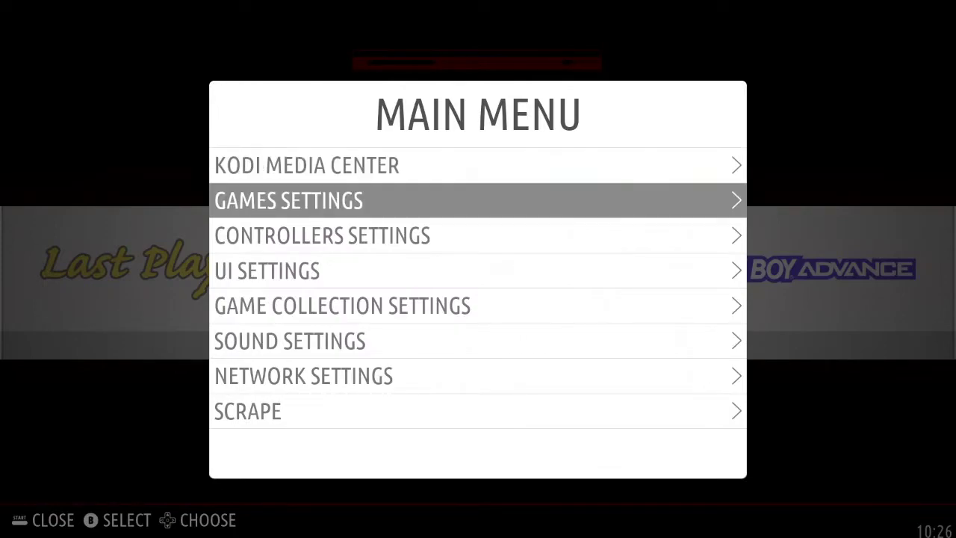
{"action": "key", "text": "Down"}
{"action": "key", "text": "Down"}
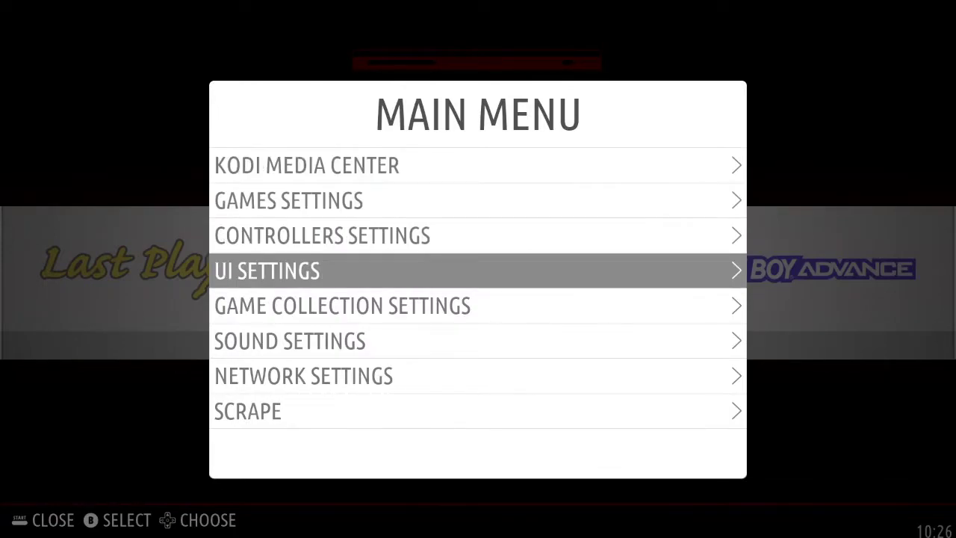
{"action": "key", "text": "Escape"}
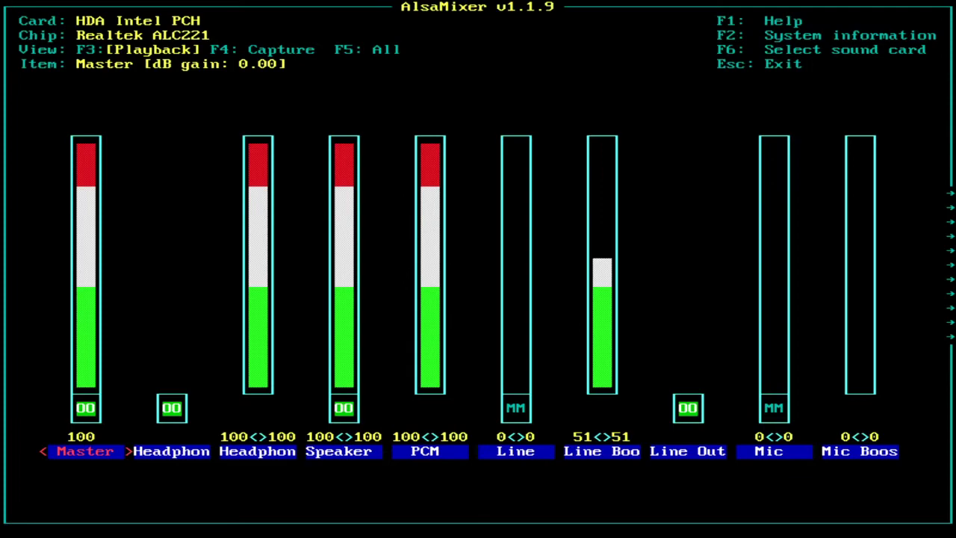
Switch AlsaMixer to the HDA NVidia card and browse its S/PDIF controls.
{"action": "key", "text": "F6"}
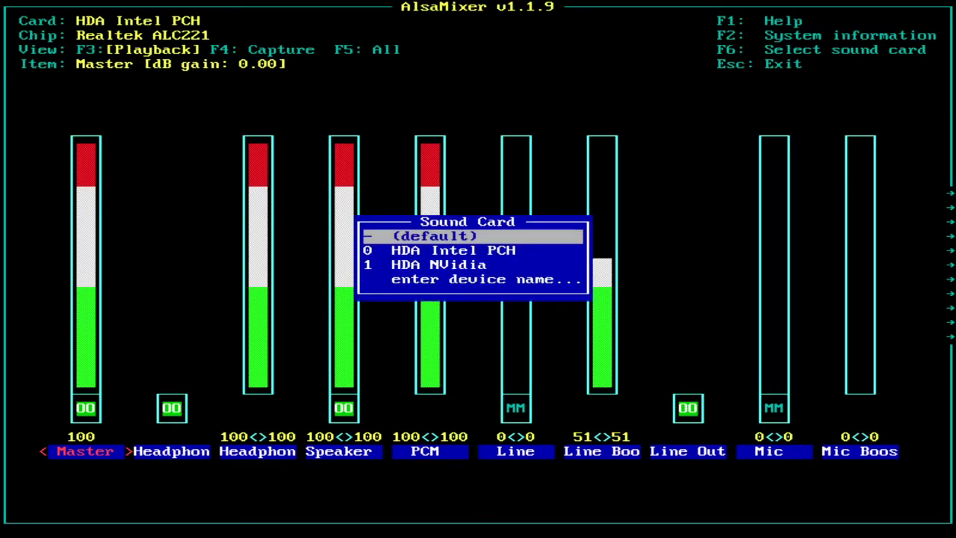
{"action": "key", "text": "Down"}
{"action": "key", "text": "Down"}
{"action": "key", "text": "Return"}
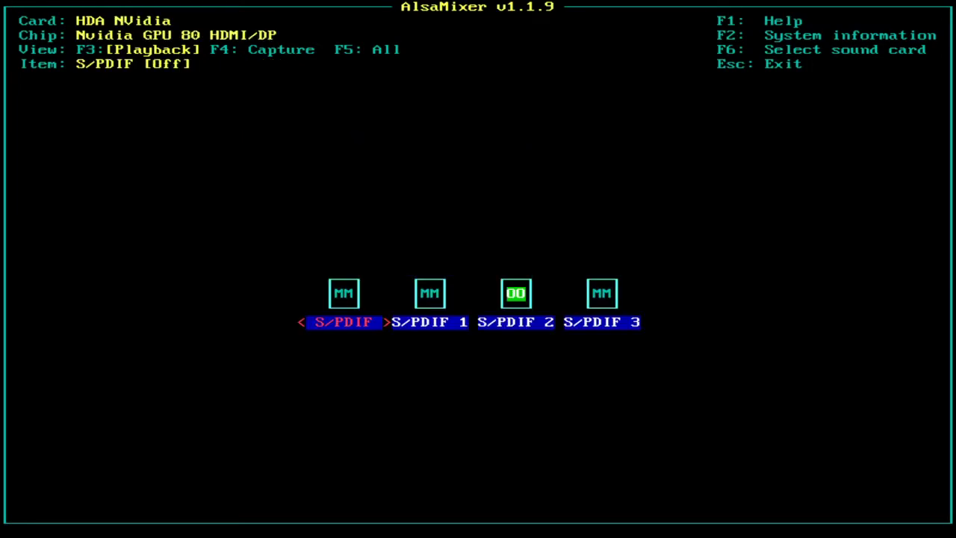
{"action": "key", "text": "Right"}
{"action": "key", "text": "Right"}
{"action": "key", "text": "Right"}
{"action": "key", "text": "Left"}
{"action": "key", "text": "Left"}
{"action": "key", "text": "Left"}
Unmute the HDA NVidia S/PDIF channels, including S/PDIF 1 and 3.
{"action": "key", "text": "Right"}
{"action": "key", "text": "Right"}
{"action": "key", "text": "Left"}
{"action": "key", "text": "m"}
{"action": "key", "text": "Left"}
{"action": "key", "text": "m"}
{"action": "key", "text": "Right"}
{"action": "key", "text": "Right"}
{"action": "key", "text": "Right"}
{"action": "key", "text": "m"}
{"action": "key", "text": "Left"}
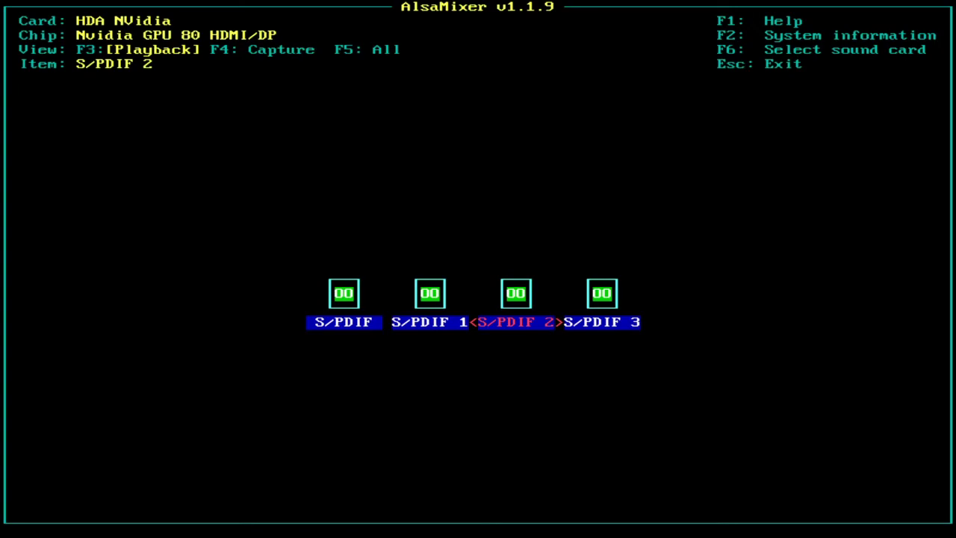